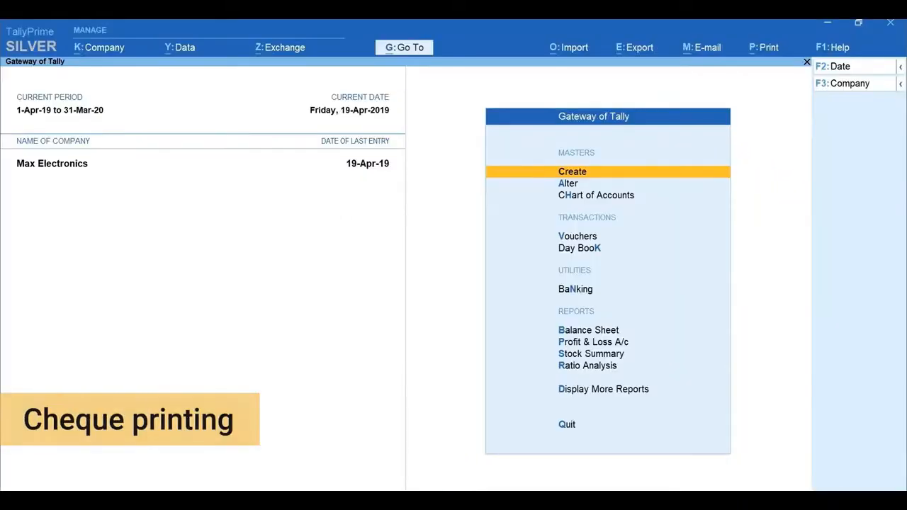
Open the HDFC Bank ledger for alteration
{"action": "key", "text": "c"}
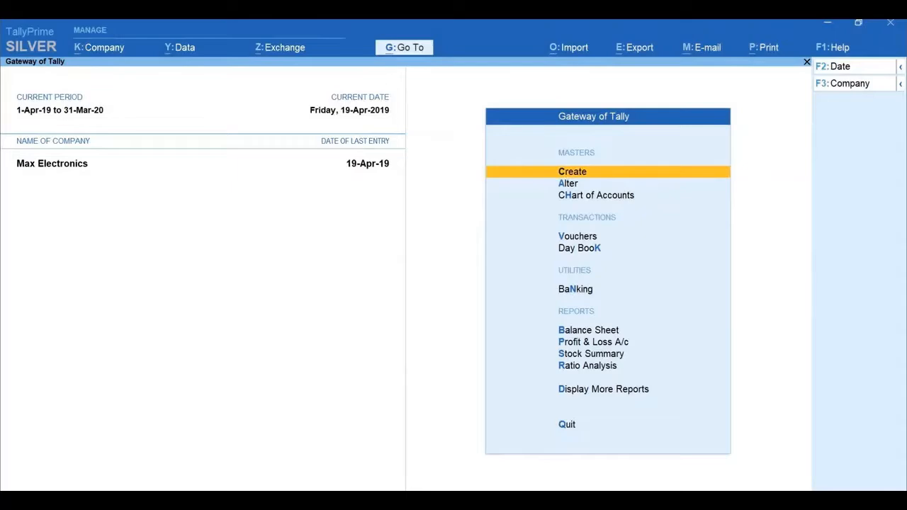
{"action": "key", "text": "a"}
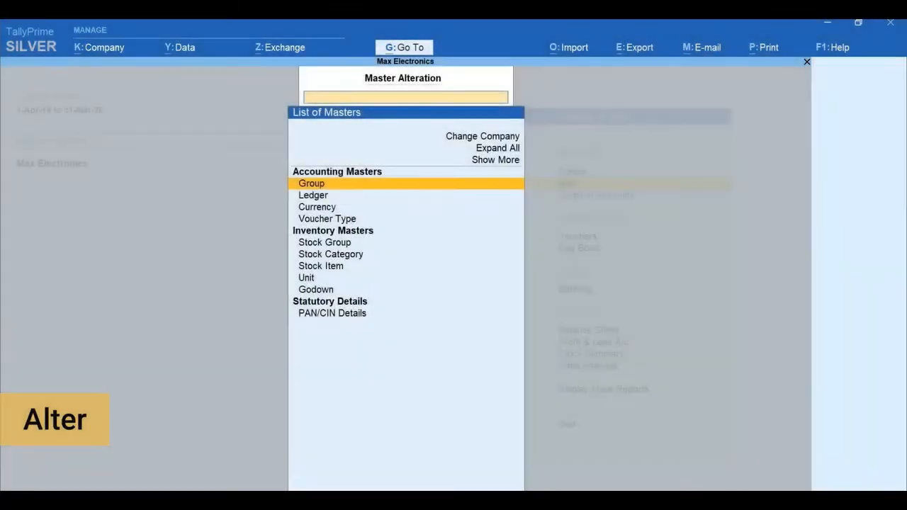
{"action": "key", "text": "Down"}
{"action": "key", "text": "Return"}
{"action": "type", "text": "hd"}
{"action": "key", "text": "Return"}
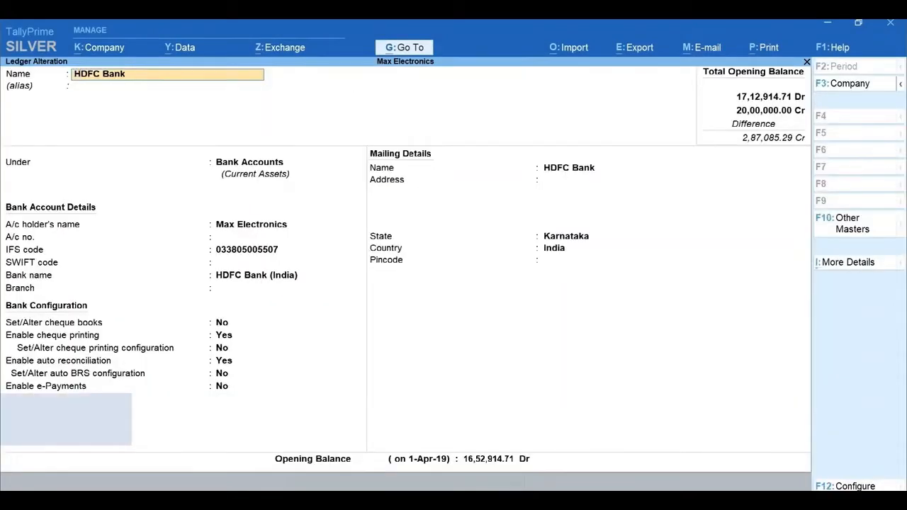
Keep cheque printing enabled for the HDFC Bank ledger and set Set/Alter cheque printing configuration to Yes
{"action": "key", "text": "Return"}
{"action": "key", "text": "Return"}
{"action": "key", "text": "Return"}
{"action": "key", "text": "Return"}
{"action": "key", "text": "Return"}
{"action": "key", "text": "Return"}
{"action": "key", "text": "Return"}
{"action": "key", "text": "Return"}
{"action": "key", "text": "Return"}
{"action": "key", "text": "Return"}
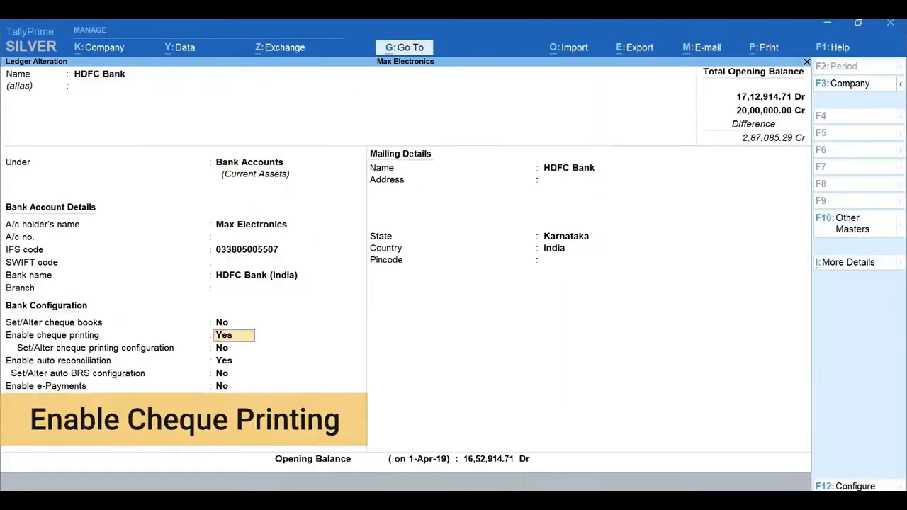
{"action": "key", "text": "Return"}
{"action": "type", "text": "y"}
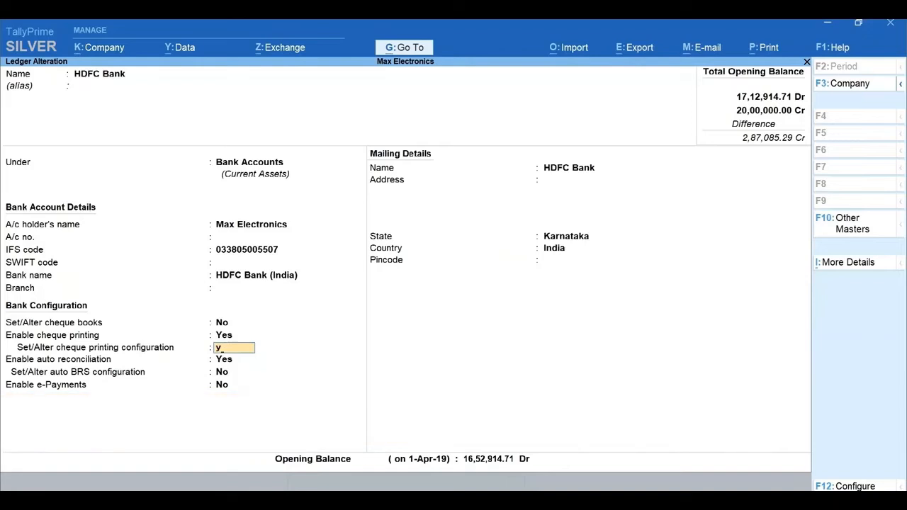
{"action": "key", "text": "Return"}
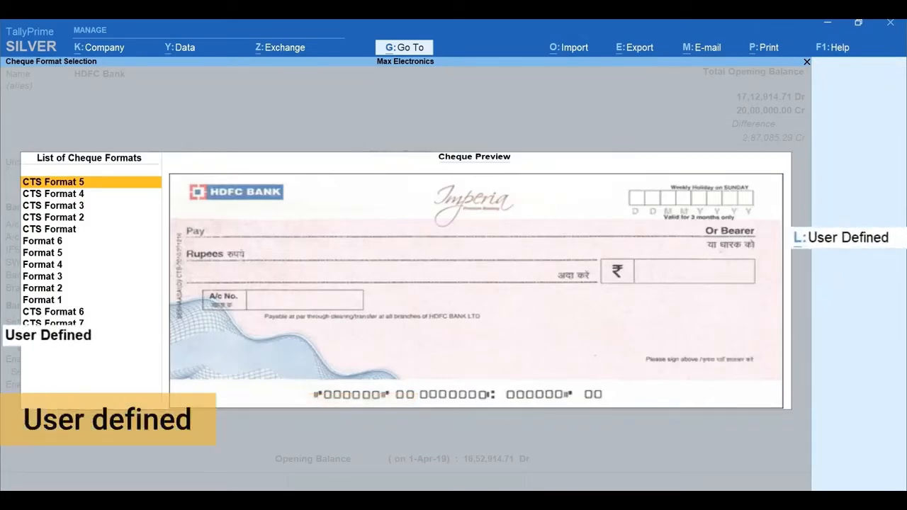
Choose CTS Format 3 as the cheque format for HDFC Bank
{"action": "key", "text": "Down"}
{"action": "key", "text": "Down"}
{"action": "key", "text": "Return"}
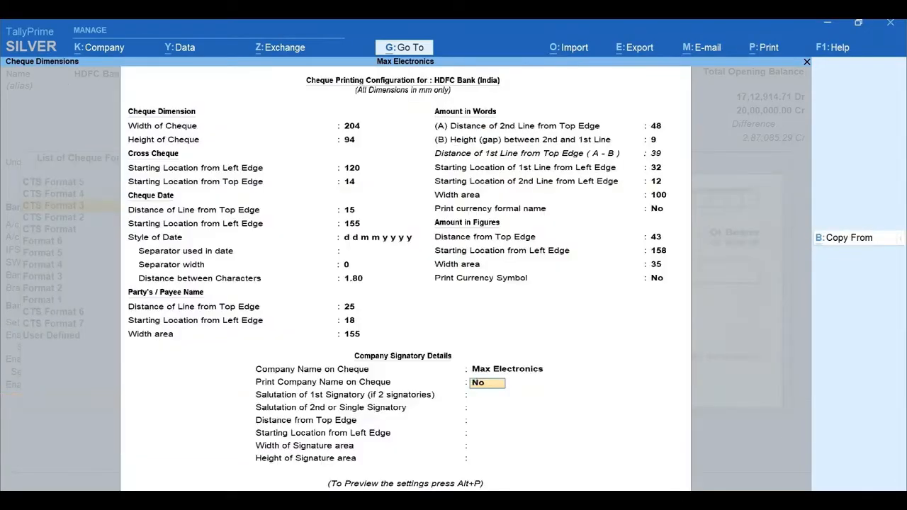
Set Print Company Name on Cheque to Yes, enter Managing Director as the first signatory's salutation, and accept the remaining signatory settings
{"action": "type", "text": "y"}
{"action": "key", "text": "Return"}
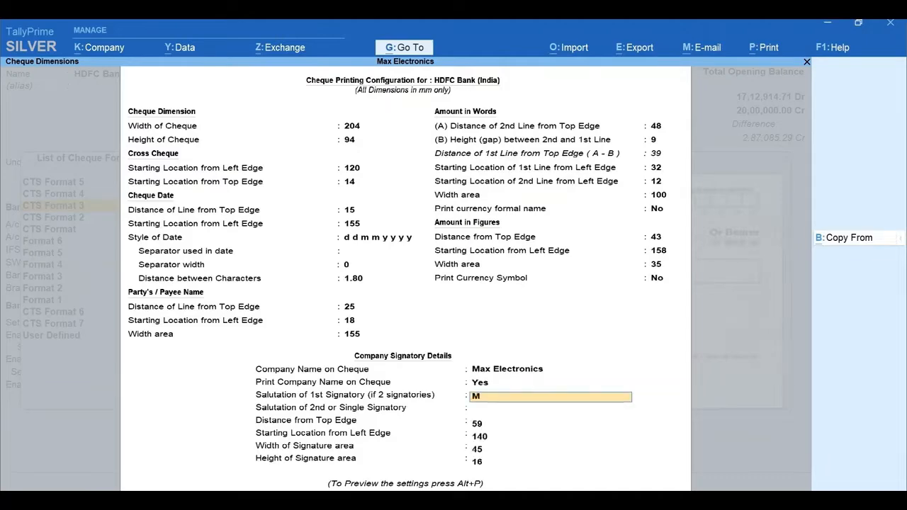
{"action": "type", "text": "Managing Director"}
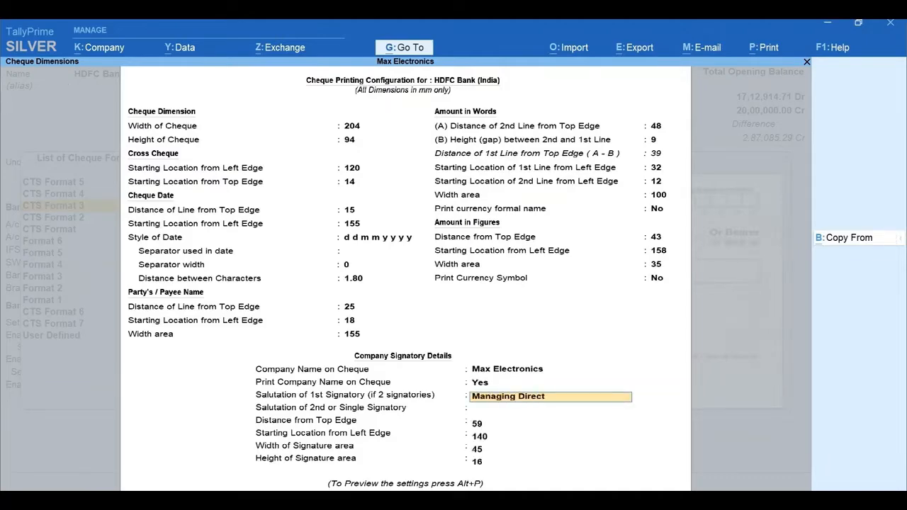
{"action": "key", "text": "Return"}
{"action": "key", "text": "Return"}
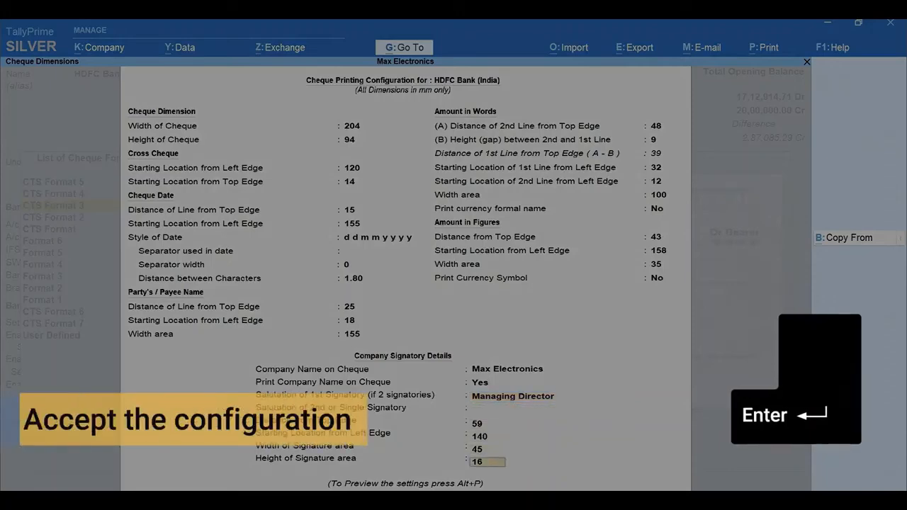
{"action": "key", "text": "Return"}
Preview the sample cheque at enlarged size, and return to the HDFC Bank ledger
{"action": "key", "text": "i"}
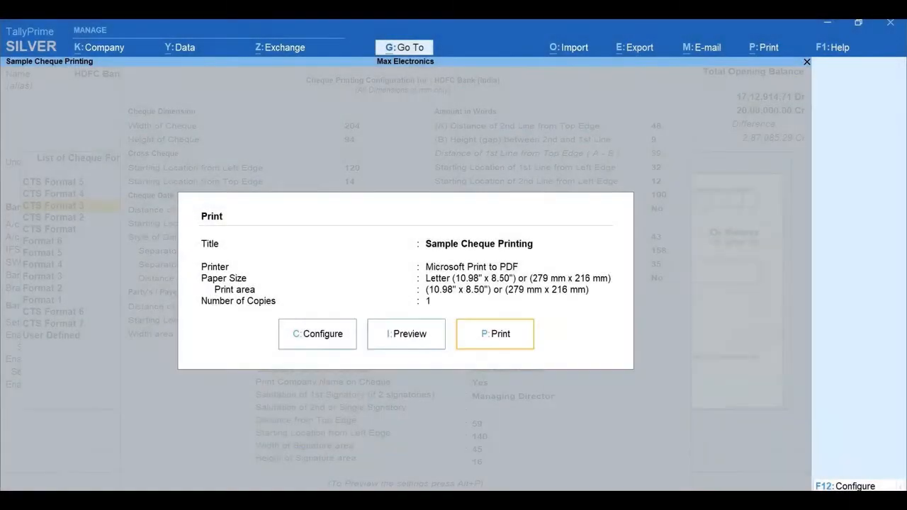
{"action": "key", "text": "i"}
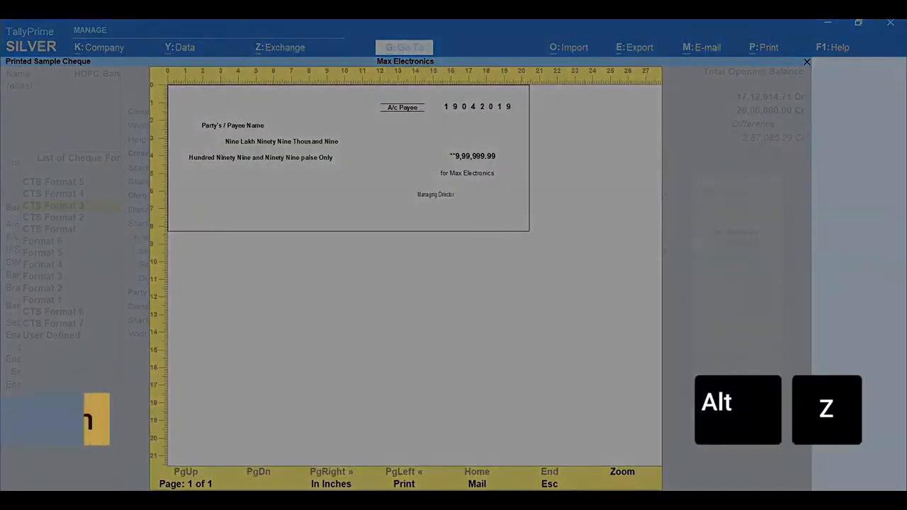
{"action": "key", "text": "alt+z"}
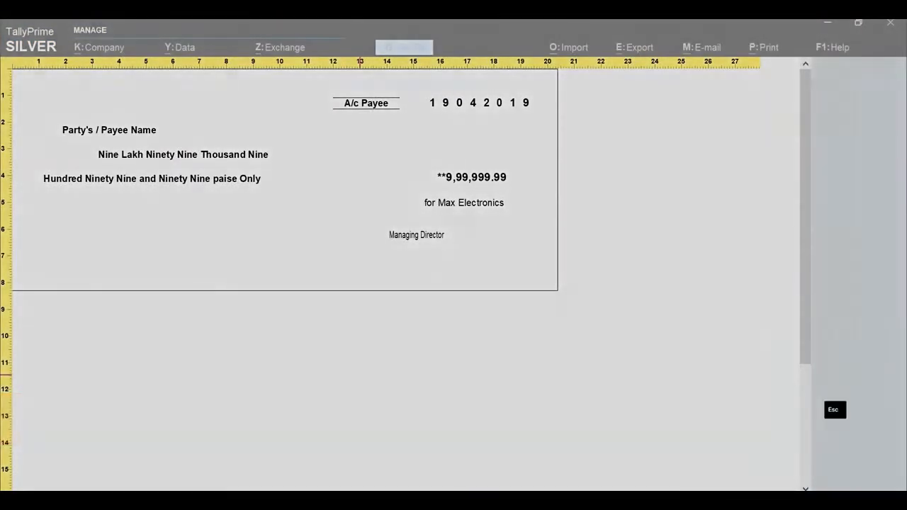
{"action": "key", "text": "Escape"}
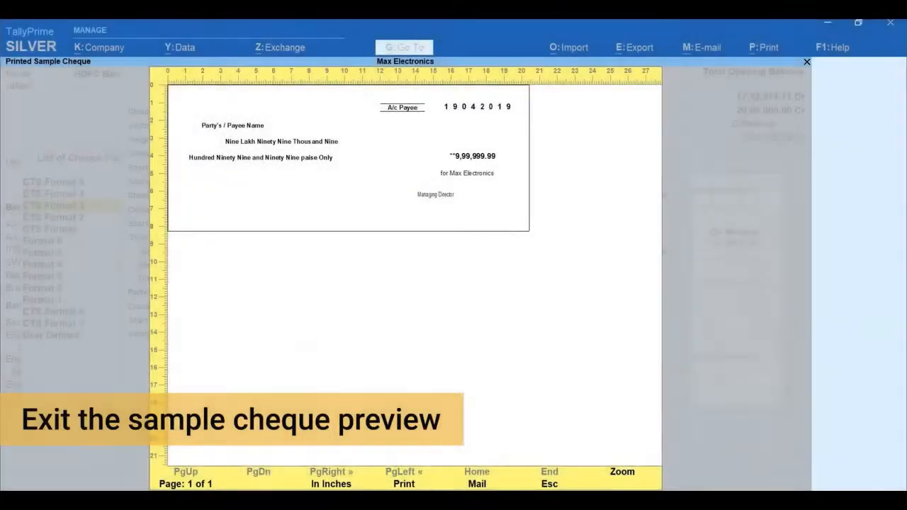
{"action": "key", "text": "Escape"}
{"action": "key", "text": "Escape"}
{"action": "key", "text": "Escape"}
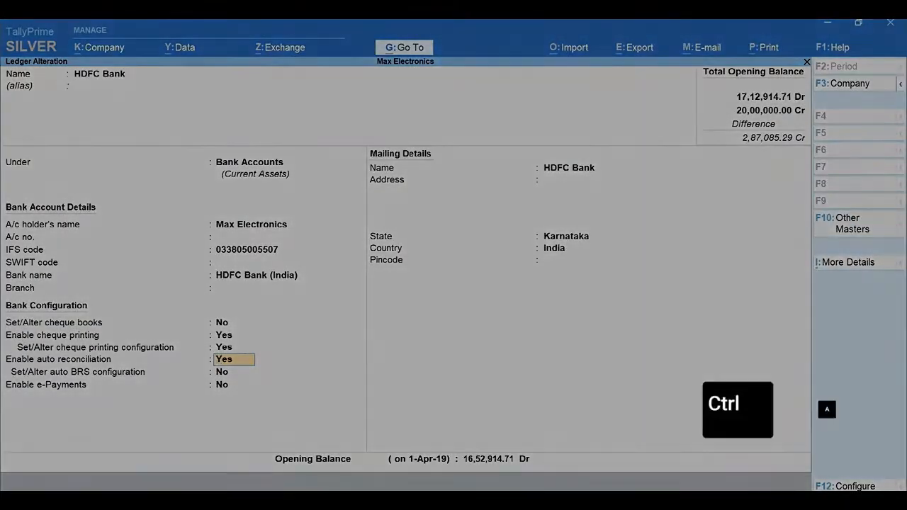
Save the altered HDFC Bank ledger and return to the Gateway of Tally
{"action": "key", "text": "ctrl+a"}
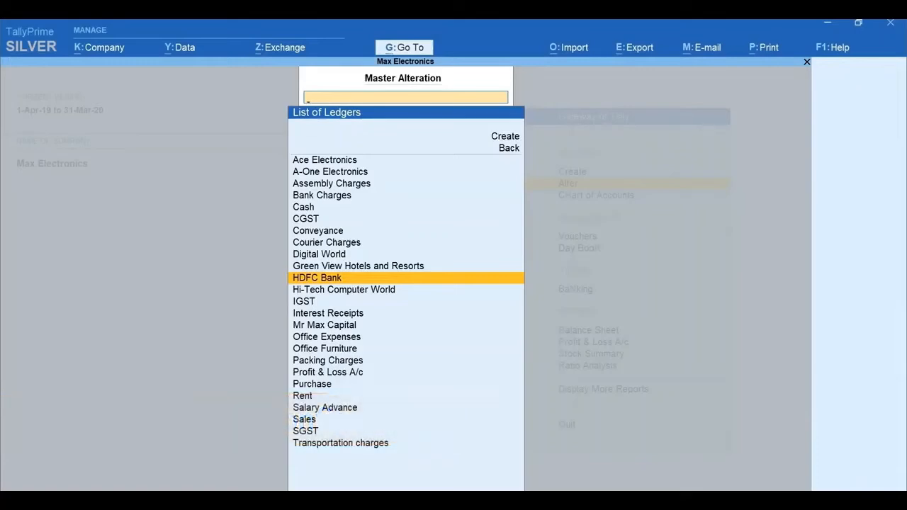
{"action": "key", "text": "Escape"}
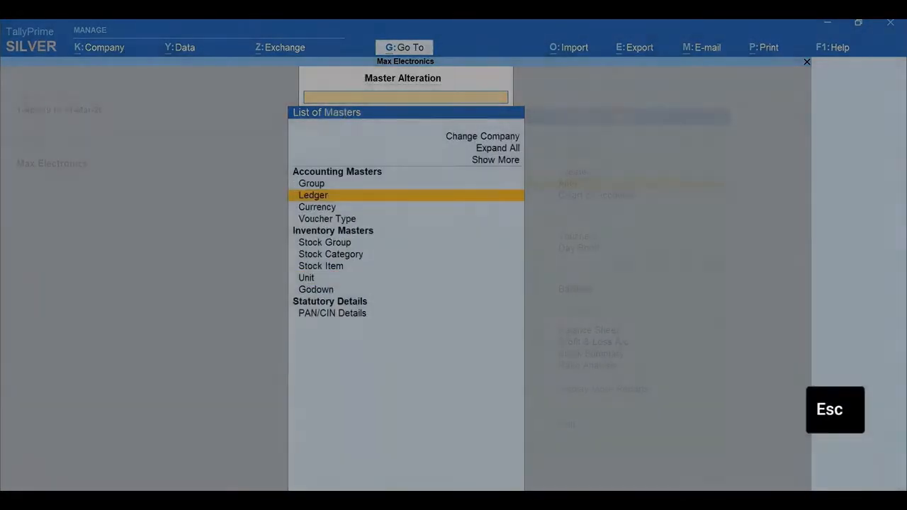
{"action": "key", "text": "Escape"}
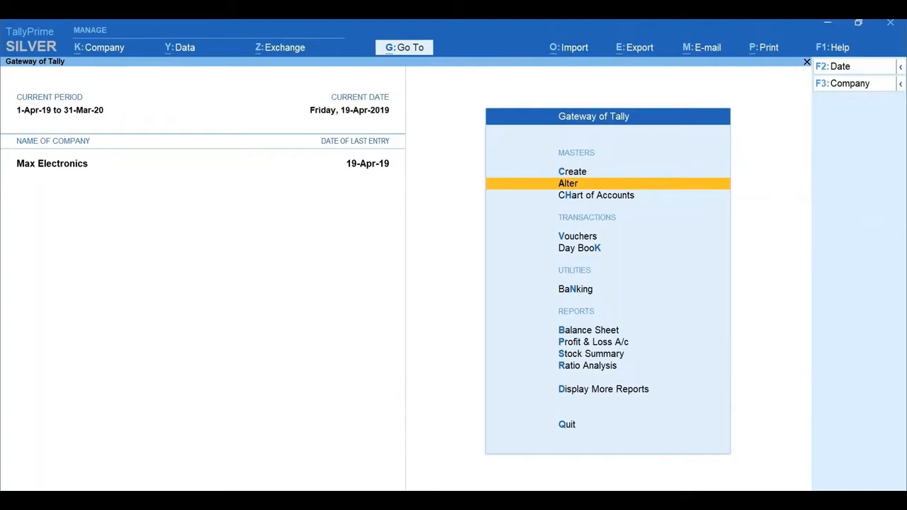
Start a Payment voucher with HDFC Bank as the account
{"action": "key", "text": "v"}
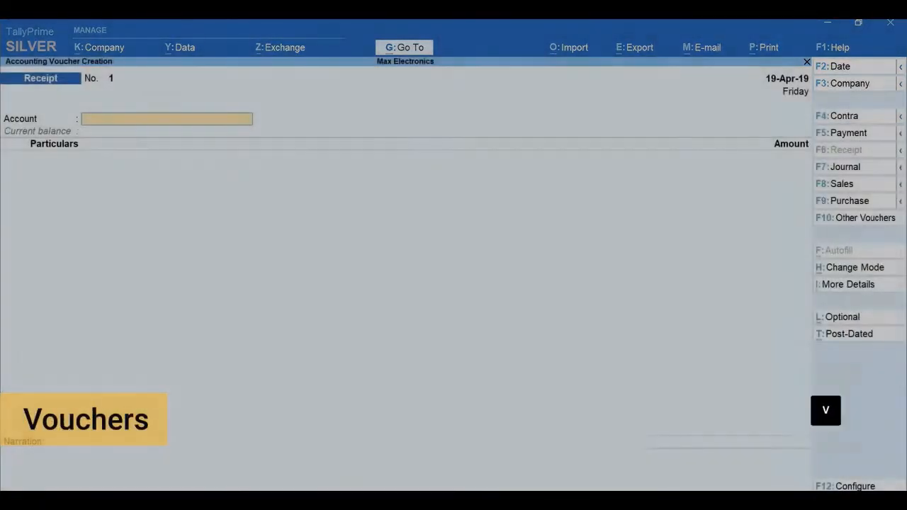
{"action": "key", "text": "F5"}
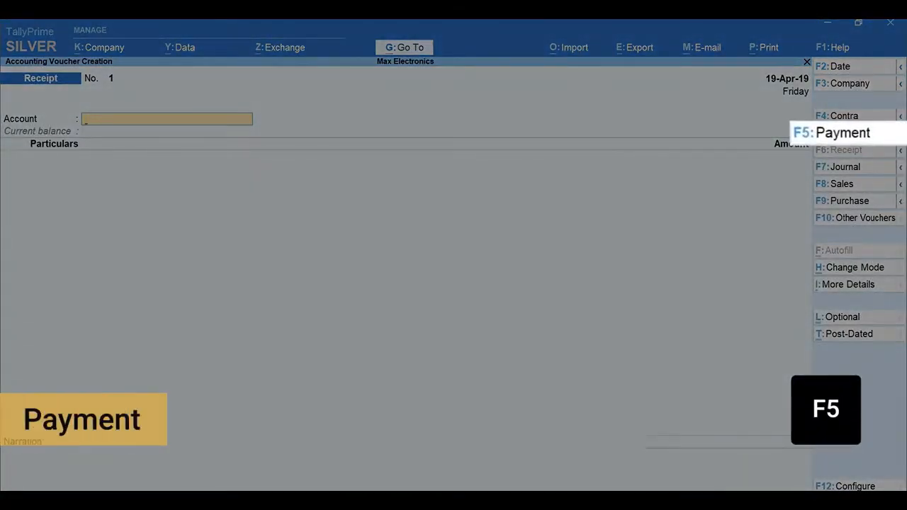
{"action": "key", "text": "space"}
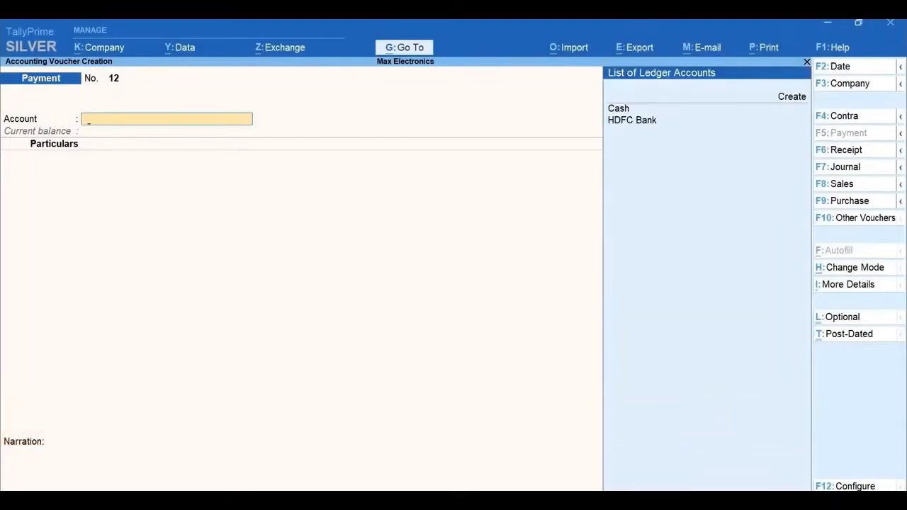
{"action": "key", "text": "Down"}
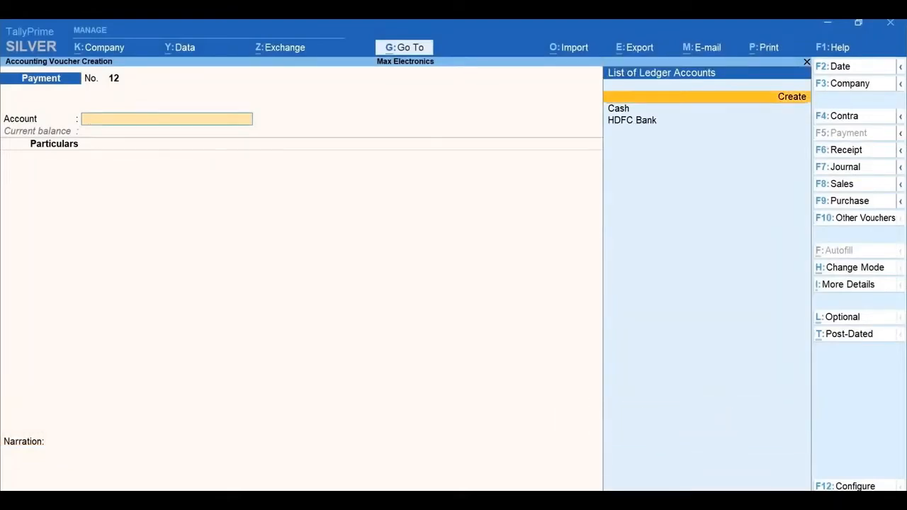
{"action": "key", "text": "Down"}
{"action": "key", "text": "Down"}
{"action": "key", "text": "Return"}
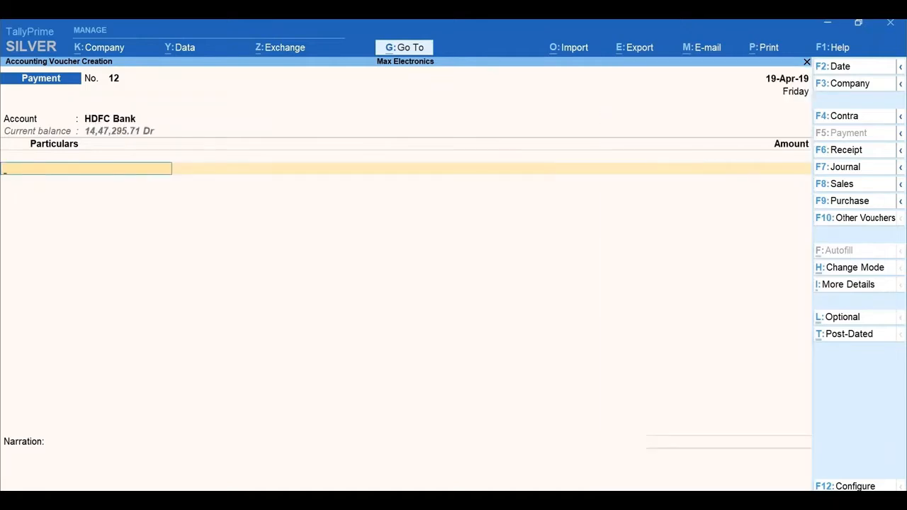
Enter a payment of 18,000 to Green View Hotels and Resorts and finish the voucher's particulars
{"action": "type", "text": "Gr"}
{"action": "key", "text": "Return"}
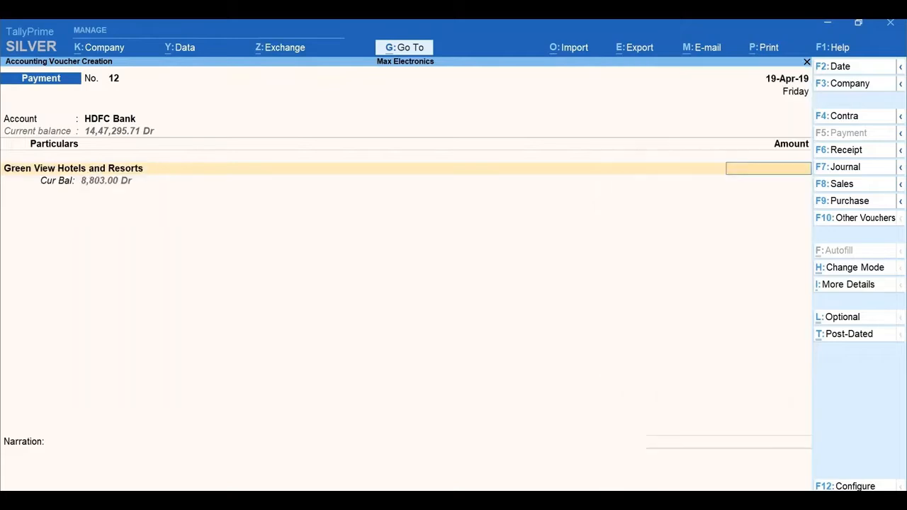
{"action": "type", "text": "18,000"}
{"action": "key", "text": "Return"}
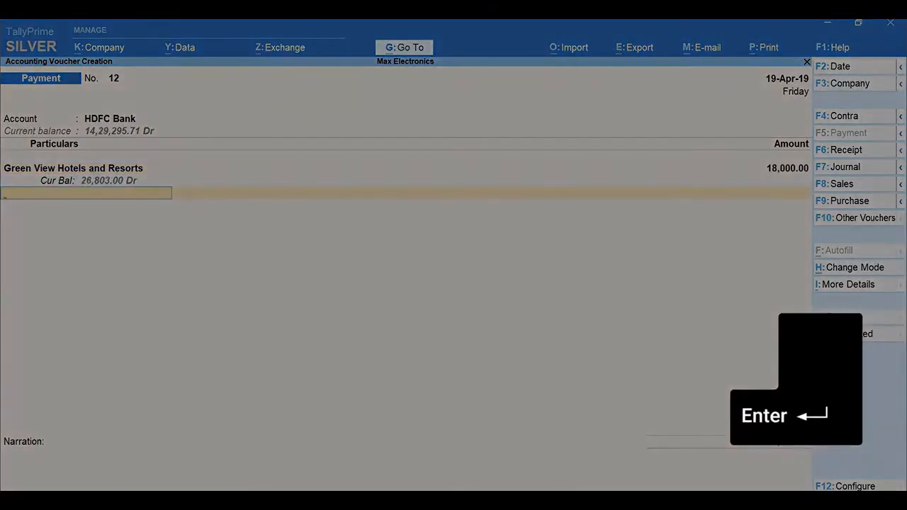
{"action": "key", "text": "Return"}
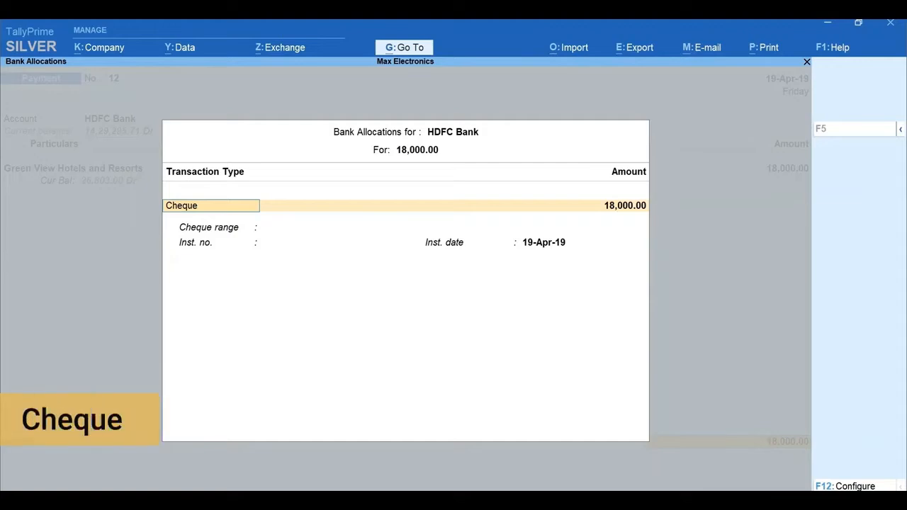
Allocate the bank payment as Cheque with range Not Applicable and instrument number 100101, and accept the voucher with no narration
{"action": "key", "text": "Return"}
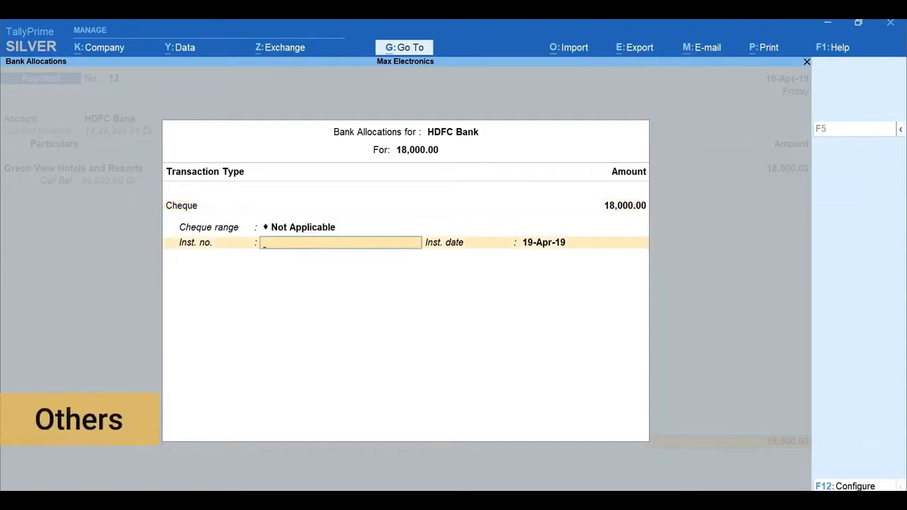
{"action": "type", "text": "100101"}
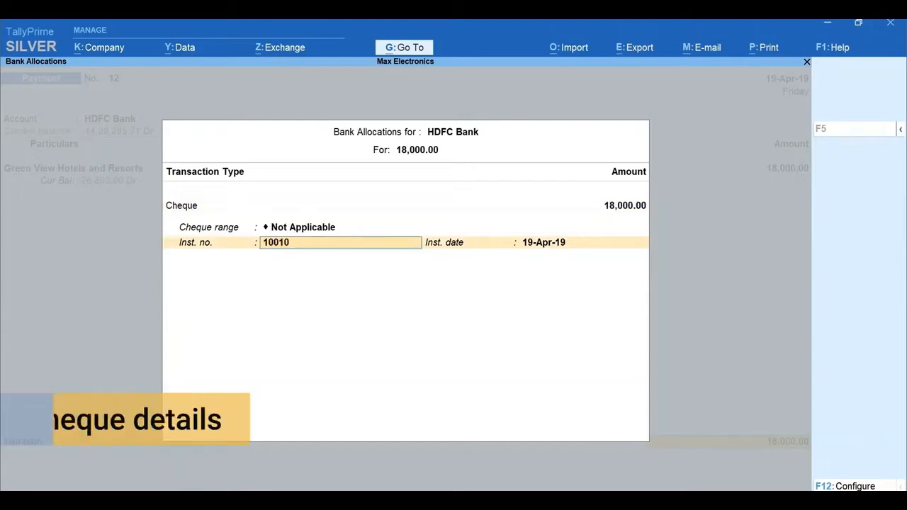
{"action": "key", "text": "Return"}
{"action": "key", "text": "Return"}
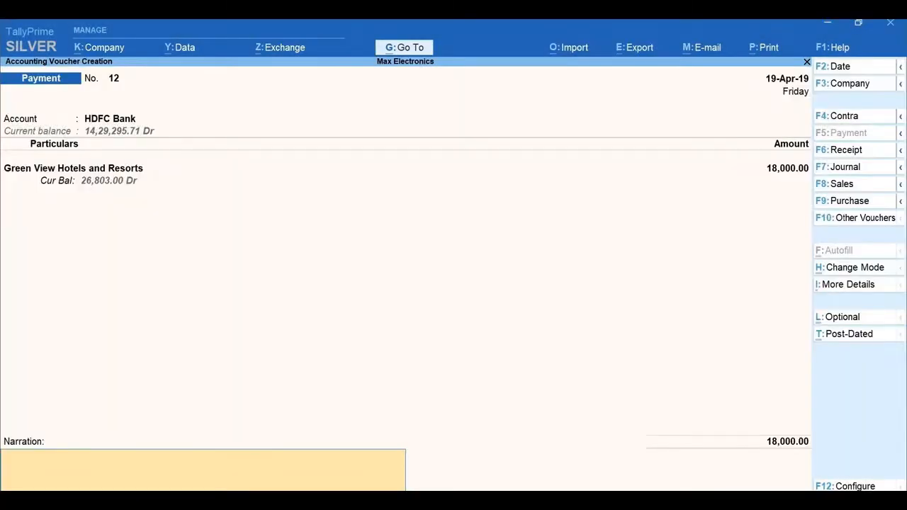
{"action": "key", "text": "Return"}
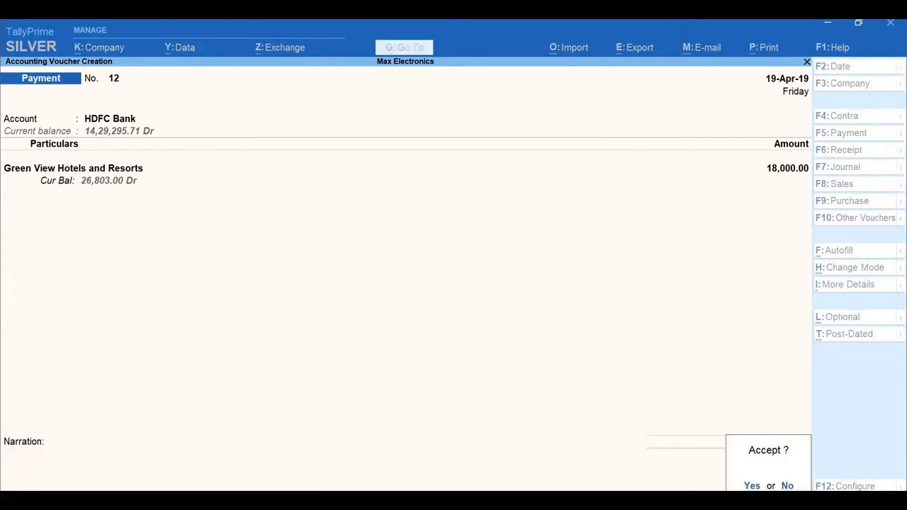
{"action": "key", "text": "Return"}
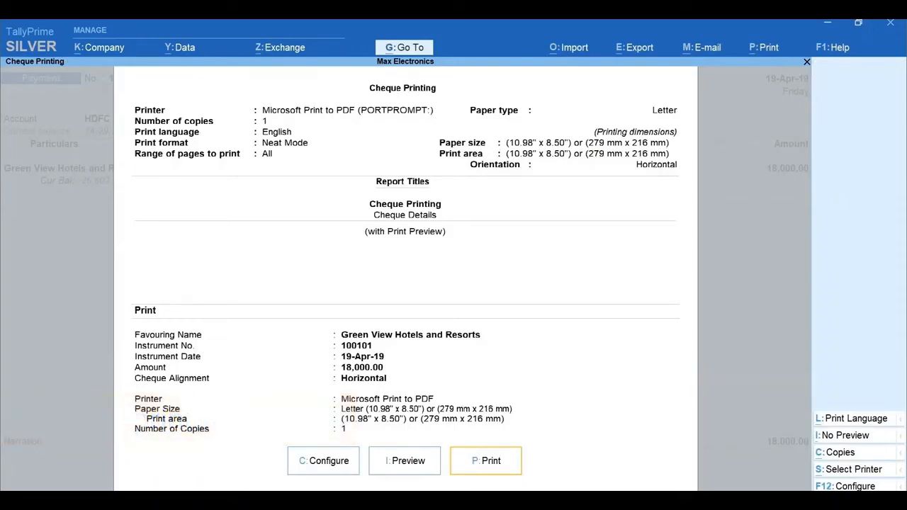
Preview the Green View Hotels and Resorts cheque at enlarged size, and close the preview
{"action": "key", "text": "i"}
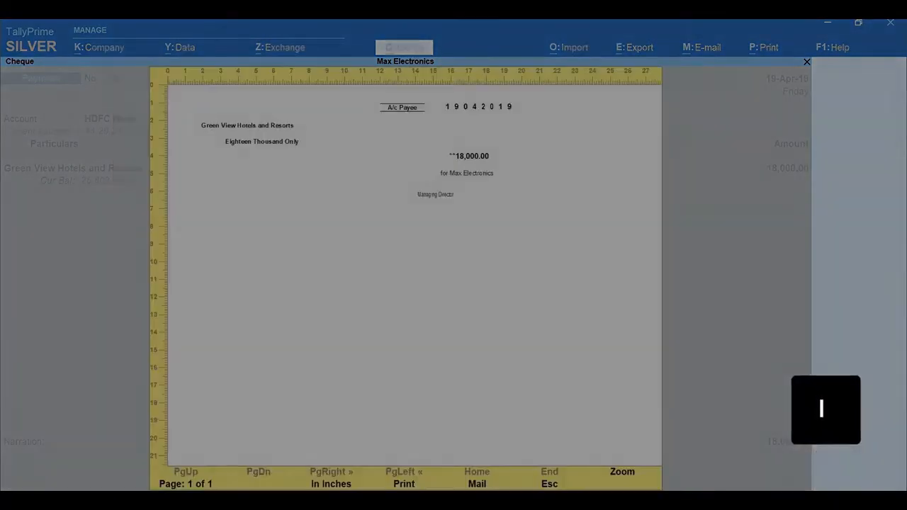
{"action": "key", "text": "alt+z"}
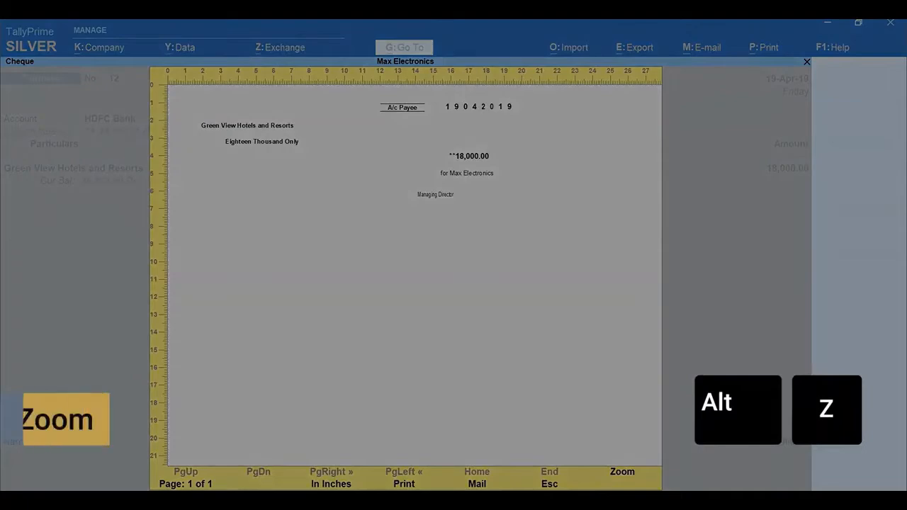
{"action": "key", "text": "Escape"}
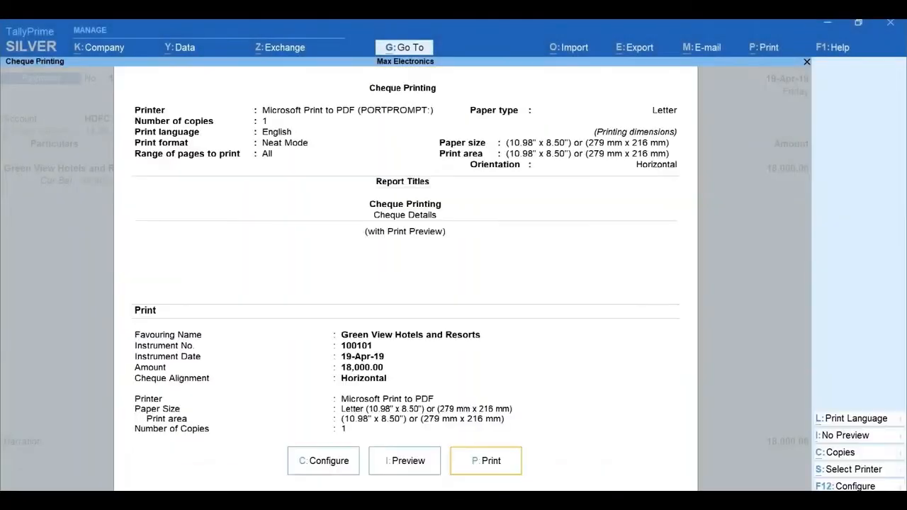
Print the Green View Hotels and Resorts cheque
{"action": "key", "text": "c"}
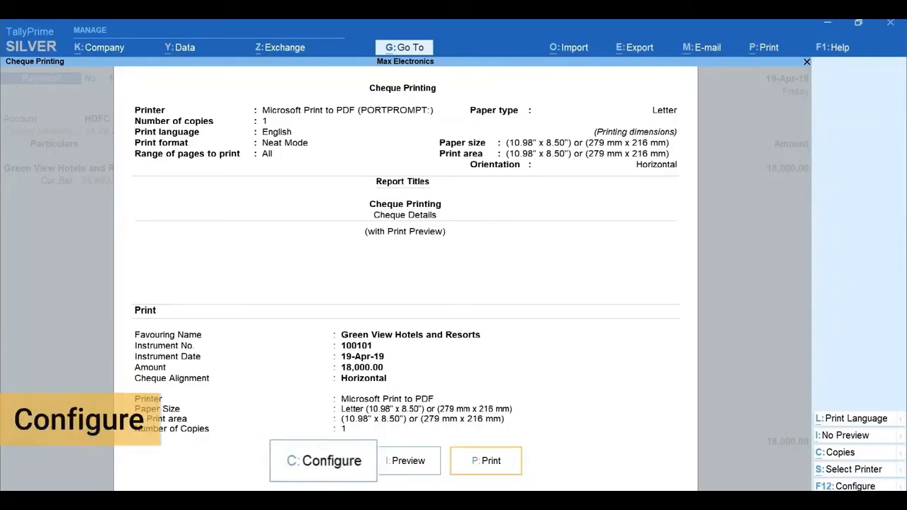
{"action": "key", "text": "p"}
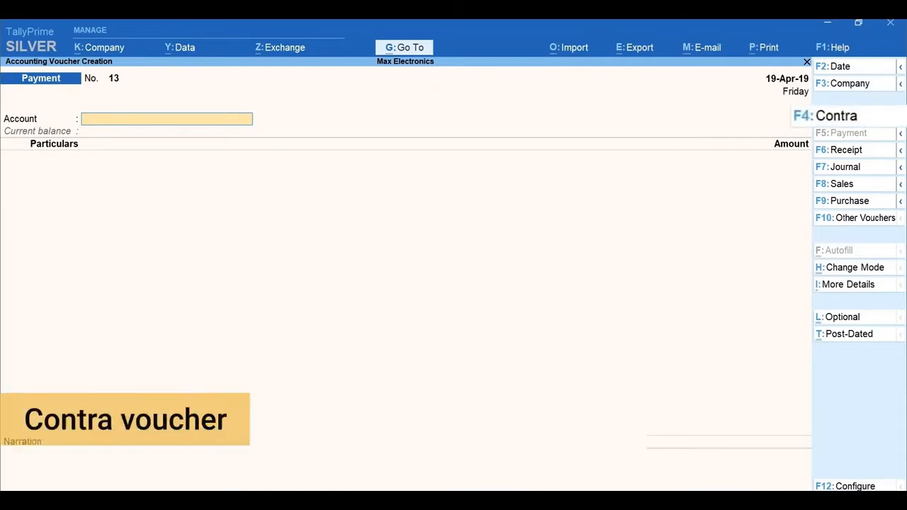
Start a Contra voucher with Cash as the account and HDFC Bank in the particulars
{"action": "key", "text": "F4"}
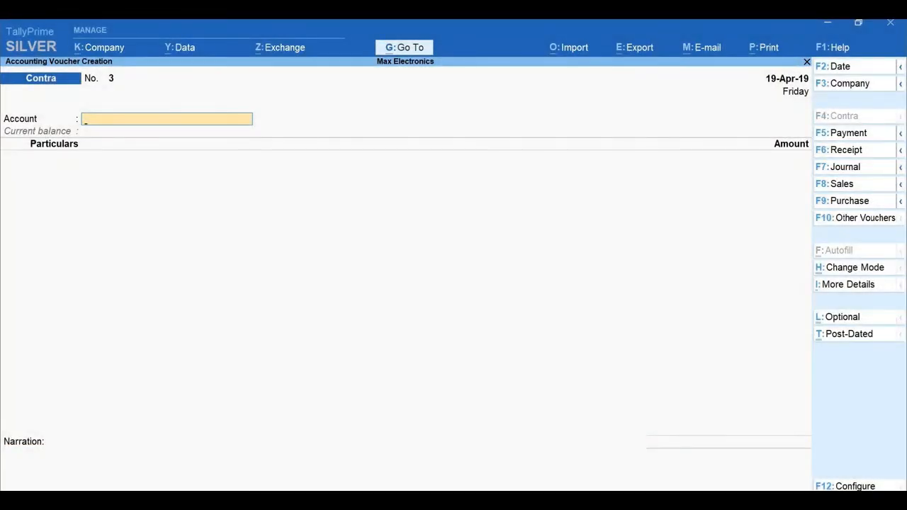
{"action": "type", "text": "cash"}
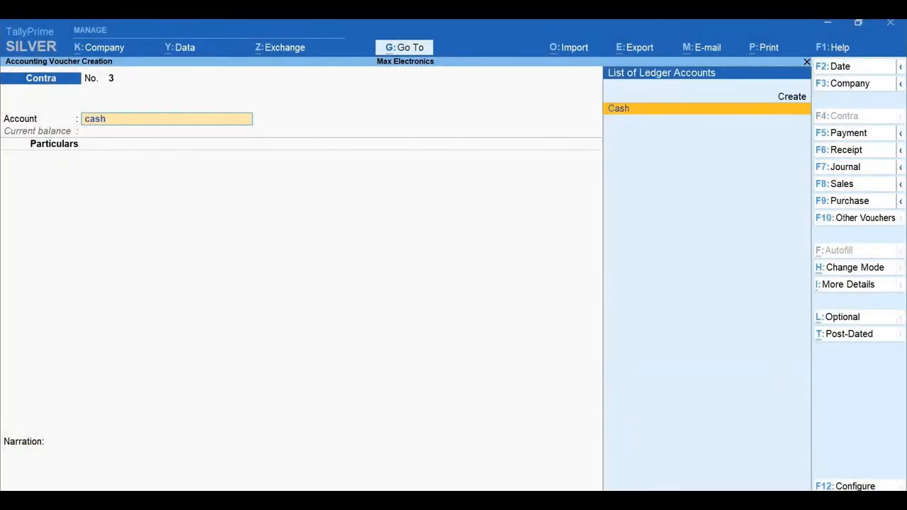
{"action": "key", "text": "Return"}
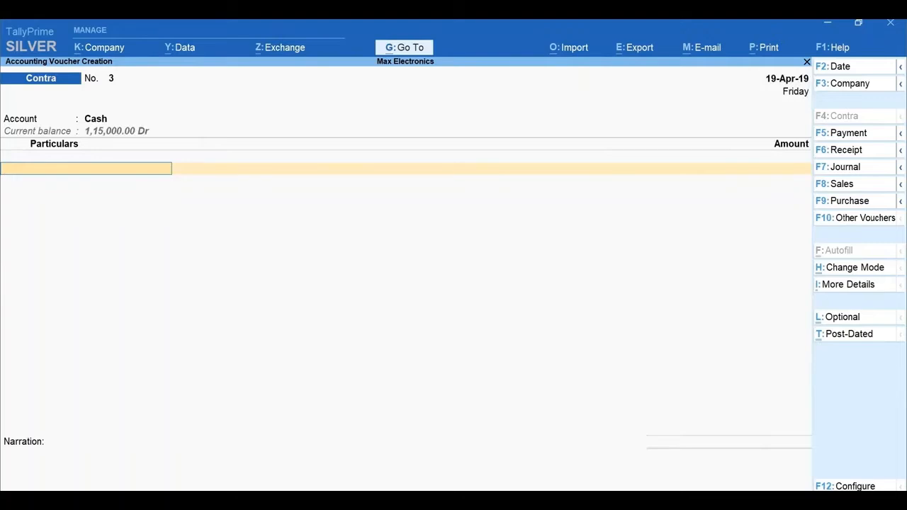
{"action": "type", "text": "Hd"}
{"action": "key", "text": "Return"}
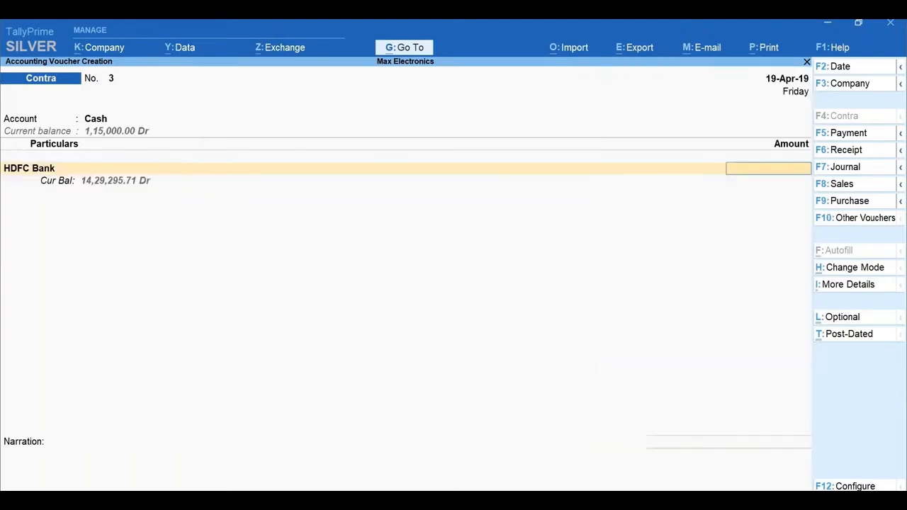
Enter 15,000 for HDFC Bank and allocate it as Cheque with range Not Applicable and instrument number 100102
{"action": "type", "text": "15,000"}
{"action": "key", "text": "Return"}
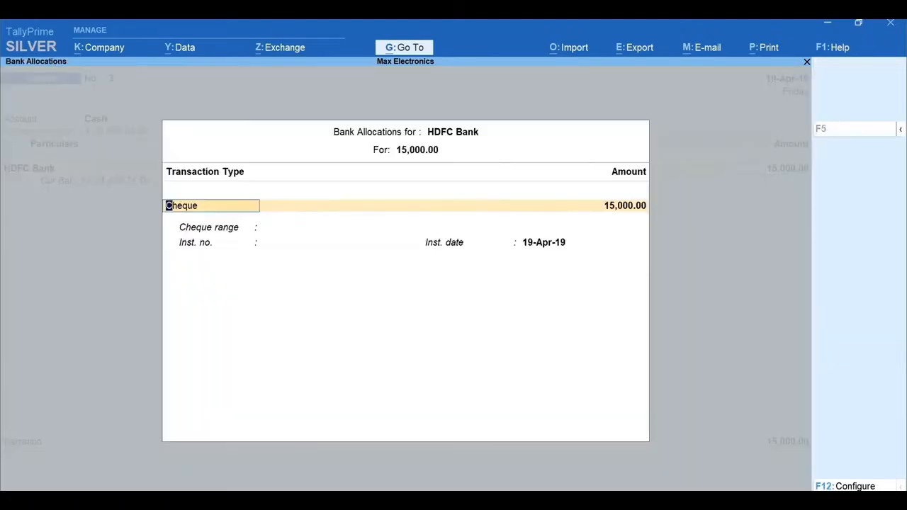
{"action": "key", "text": "Return"}
{"action": "type", "text": "100102"}
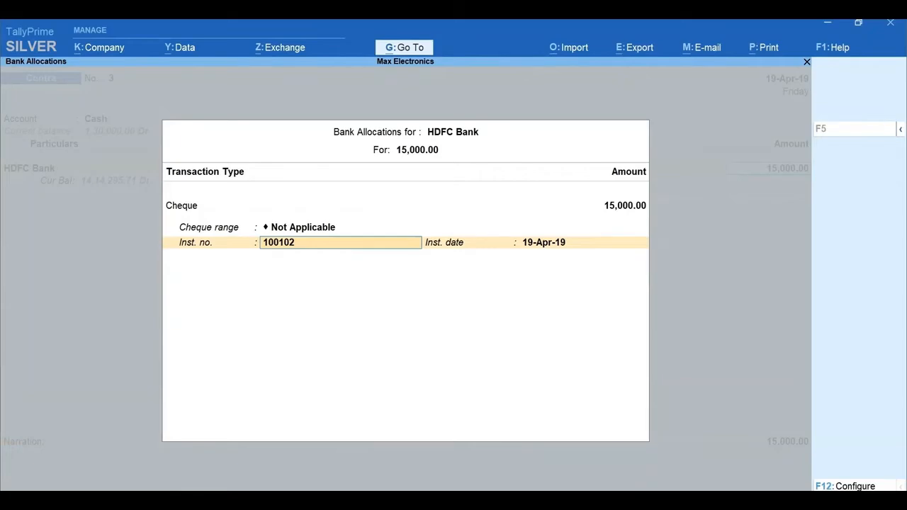
Set Show favouring name to Yes in the bank allocation configuration, leaving the other options as they are
{"action": "key", "text": "F12"}
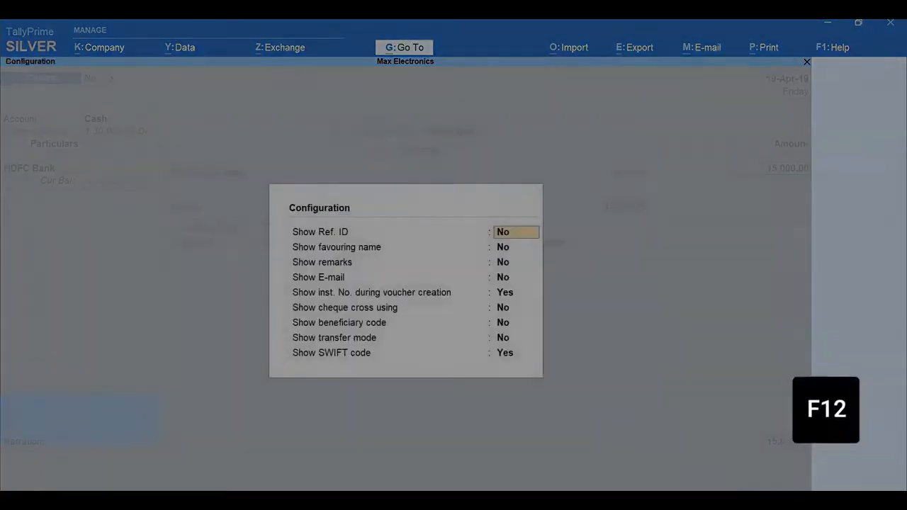
{"action": "key", "text": "Return"}
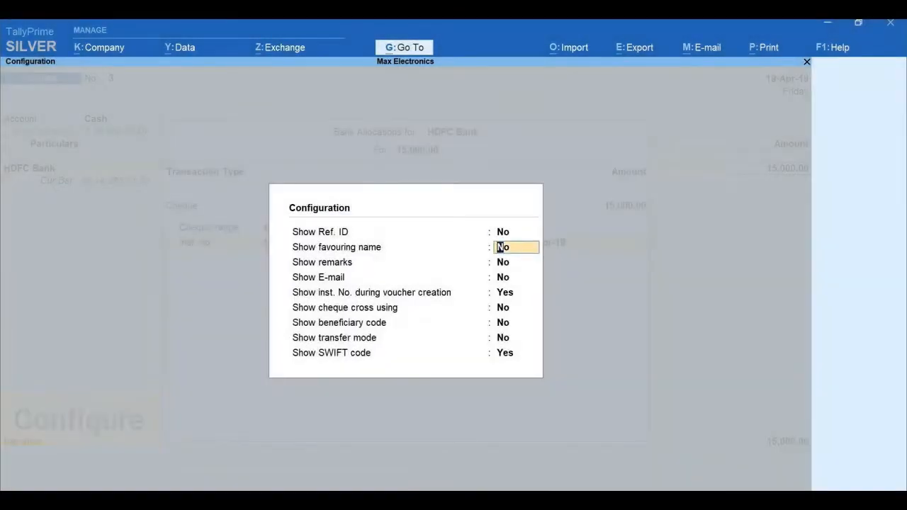
{"action": "key", "text": "y"}
{"action": "key", "text": "Return"}
{"action": "key", "text": "Return"}
{"action": "key", "text": "Return"}
{"action": "key", "text": "Return"}
{"action": "key", "text": "Return"}
{"action": "key", "text": "Return"}
{"action": "key", "text": "Return"}
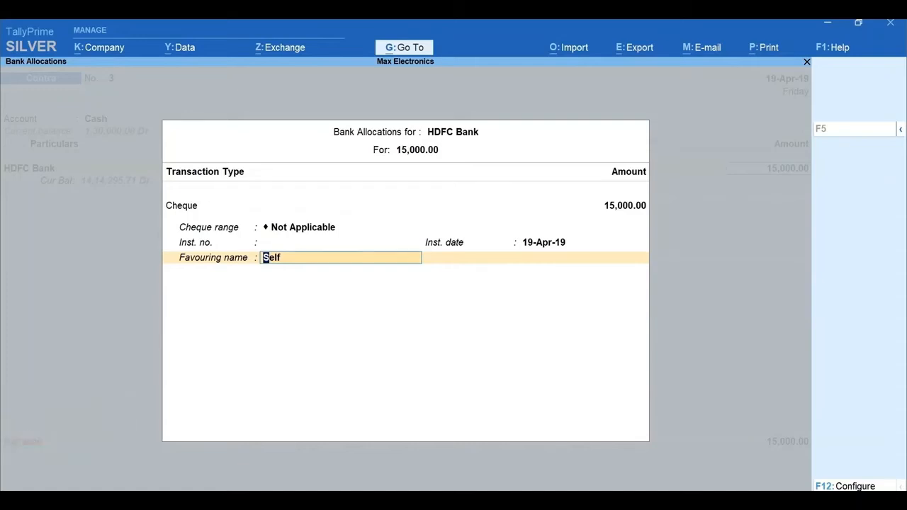
Keep Self as the favouring name and accept the Contra voucher with no narration
{"action": "key", "text": "Return"}
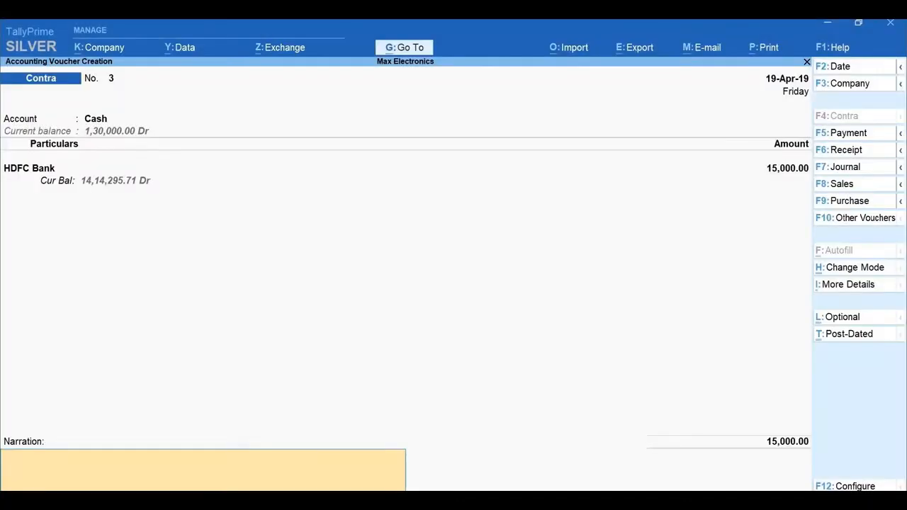
{"action": "key", "text": "Return"}
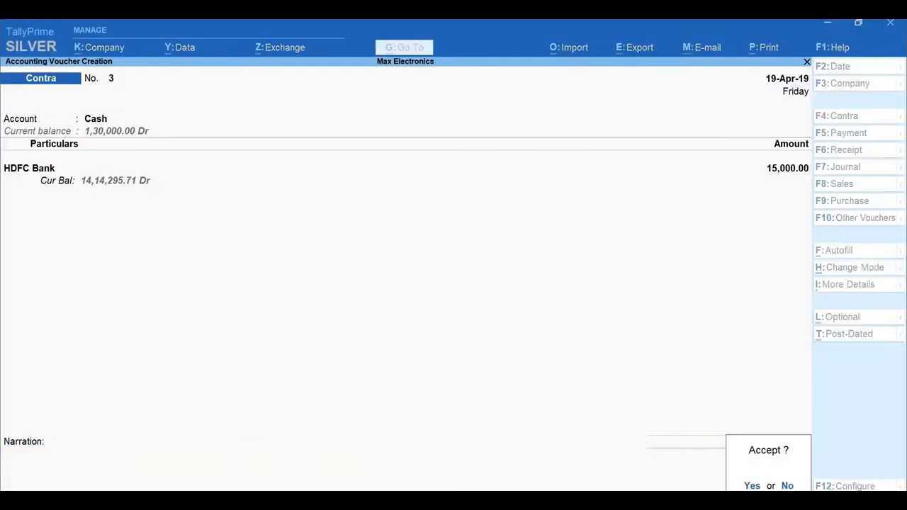
{"action": "key", "text": "Return"}
Preview the Self cheque at enlarged size, close the preview, and print the cheque
{"action": "key", "text": "i"}
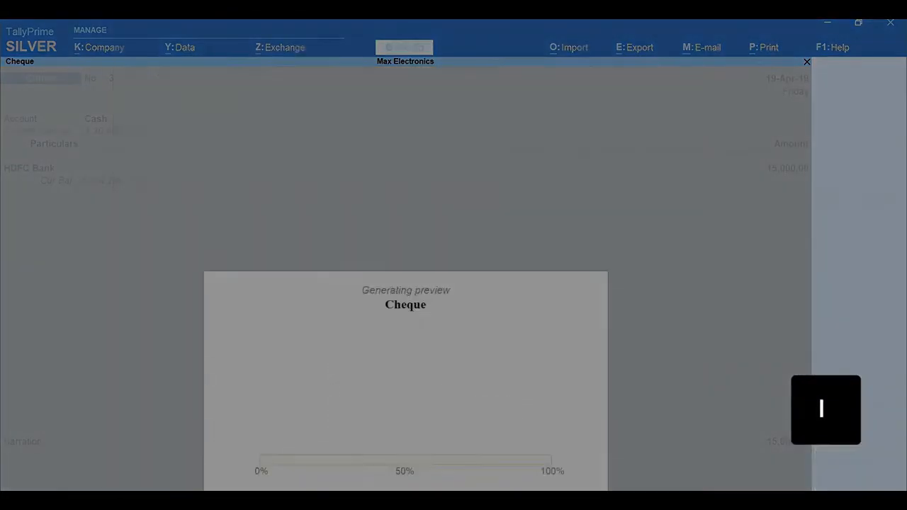
{"action": "key", "text": "alt+z"}
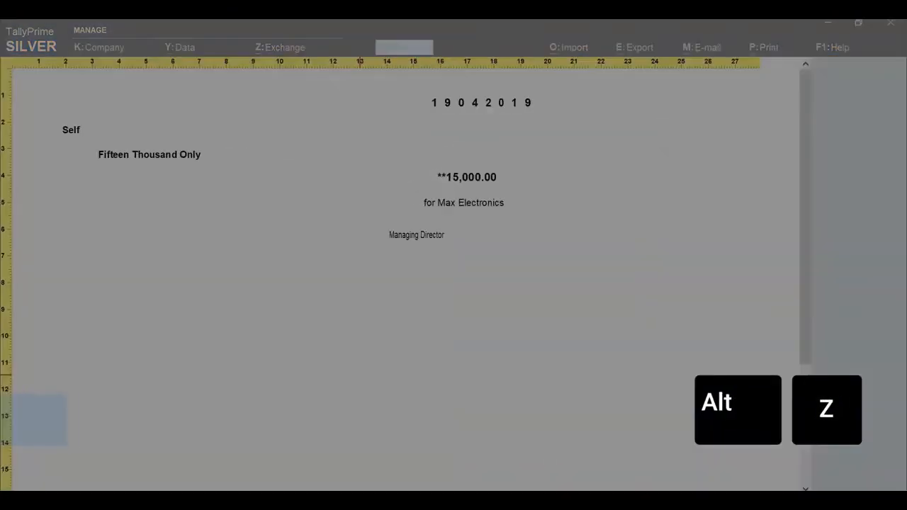
{"action": "key", "text": "Escape"}
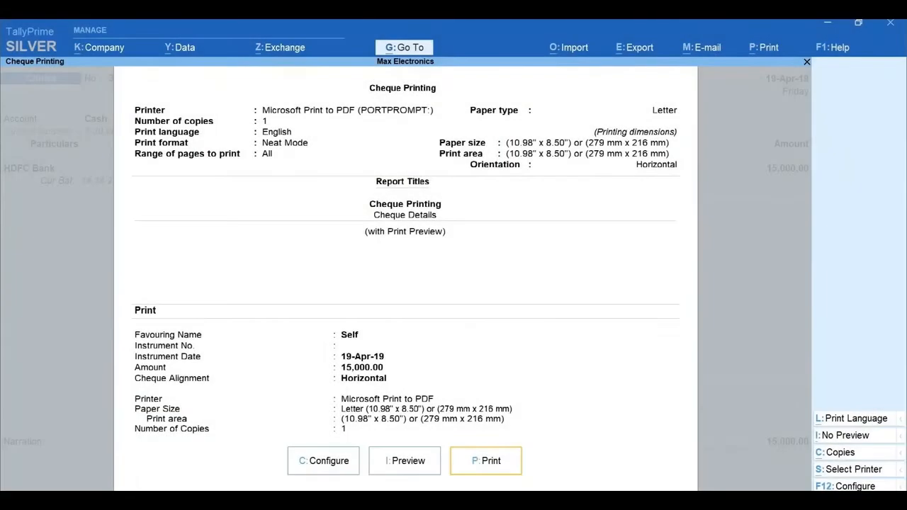
{"action": "key", "text": "p"}
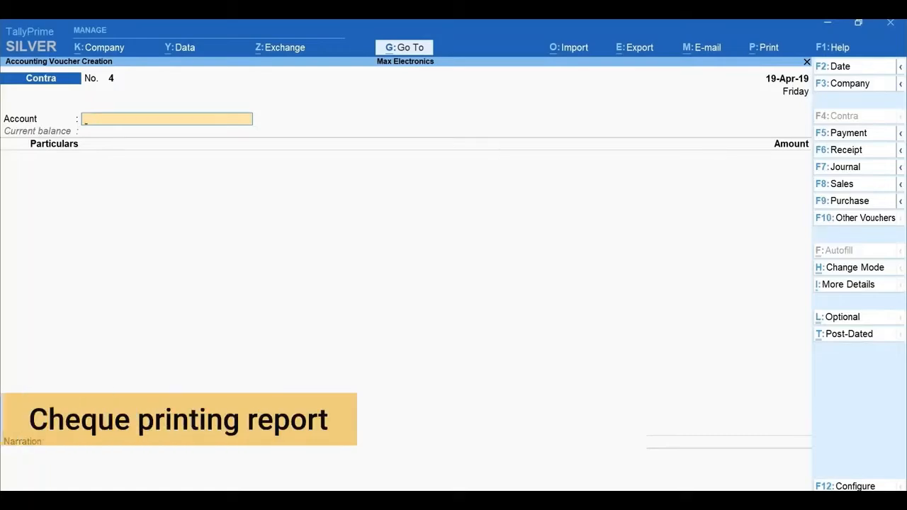
Leave voucher creation and open the Cheque Printing report for HDFC Bank
{"action": "key", "text": "Escape"}
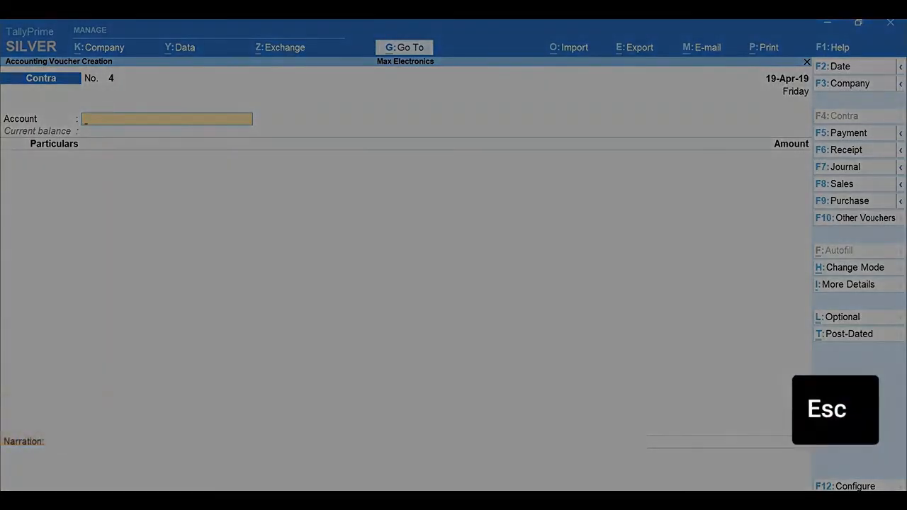
{"action": "key", "text": "n"}
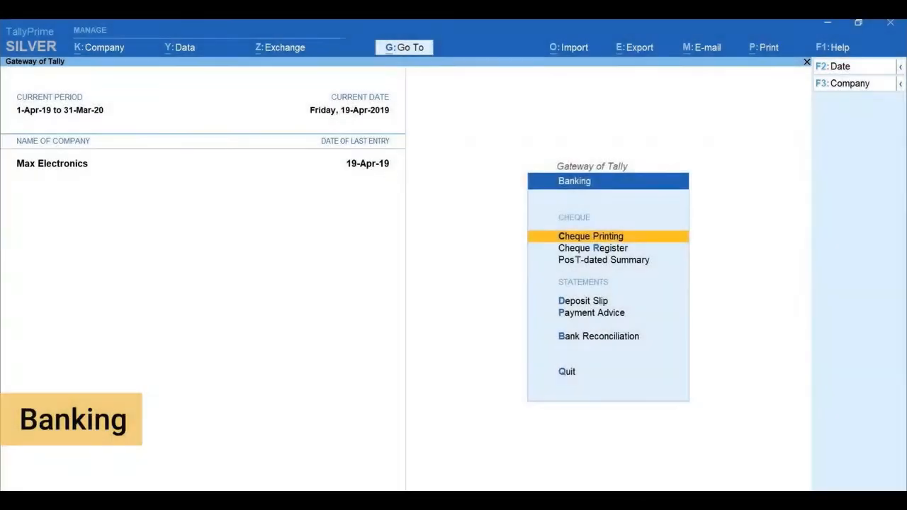
{"action": "key", "text": "Return"}
{"action": "key", "text": "Return"}
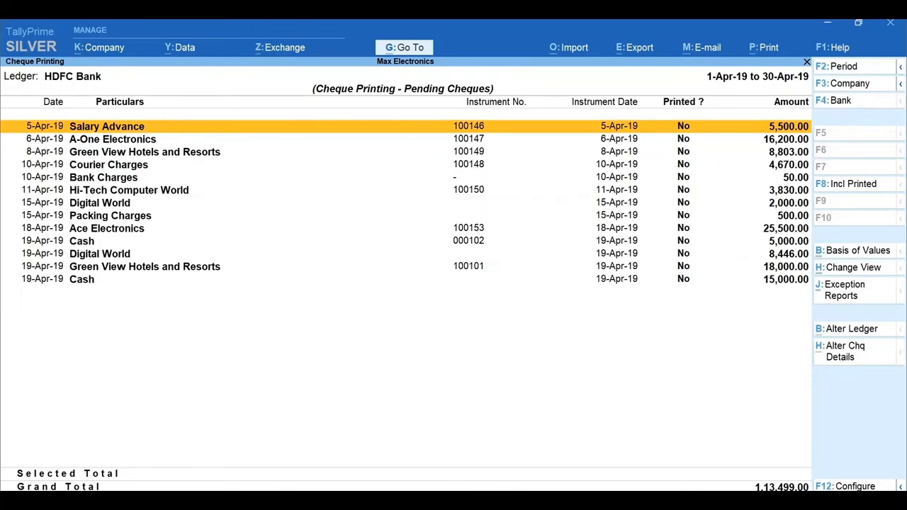
Select the pending cheques for Salary Advance, A-One Electronics, Green View Hotels and Resorts (8-Apr-19) and Courier Charges
{"action": "key", "text": "space"}
{"action": "key", "text": "Down"}
{"action": "key", "text": "space"}
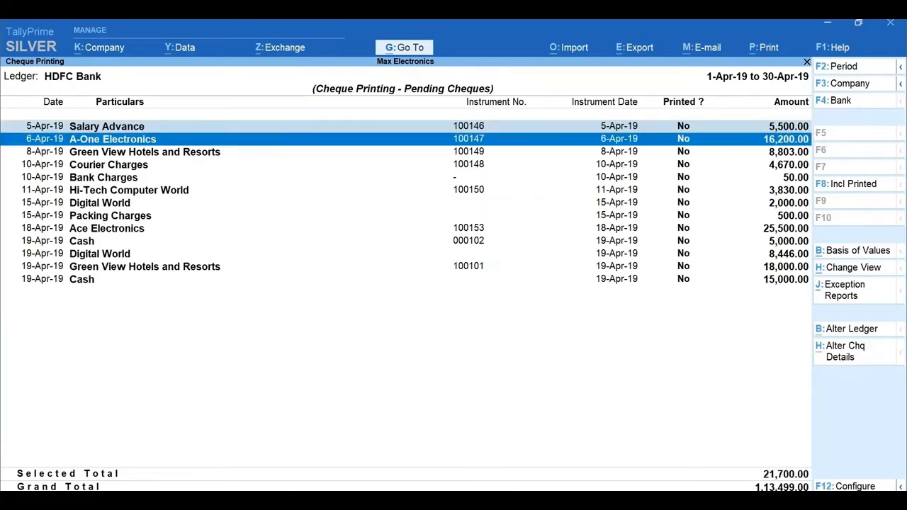
{"action": "key", "text": "Down"}
{"action": "key", "text": "space"}
{"action": "key", "text": "Down"}
{"action": "key", "text": "space"}
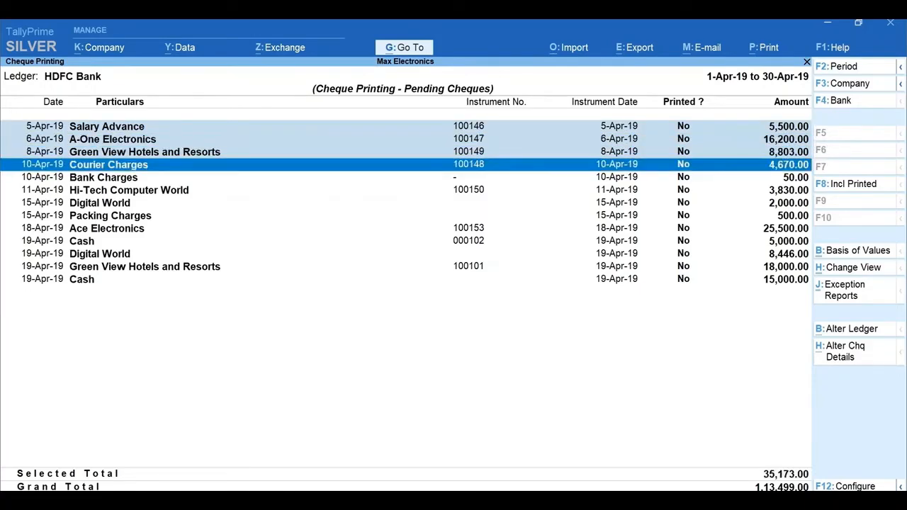
Start printing the selected cheques with Print Cheque and Show Cheque details before printing both set to Yes
{"action": "key", "text": "ctrl+p"}
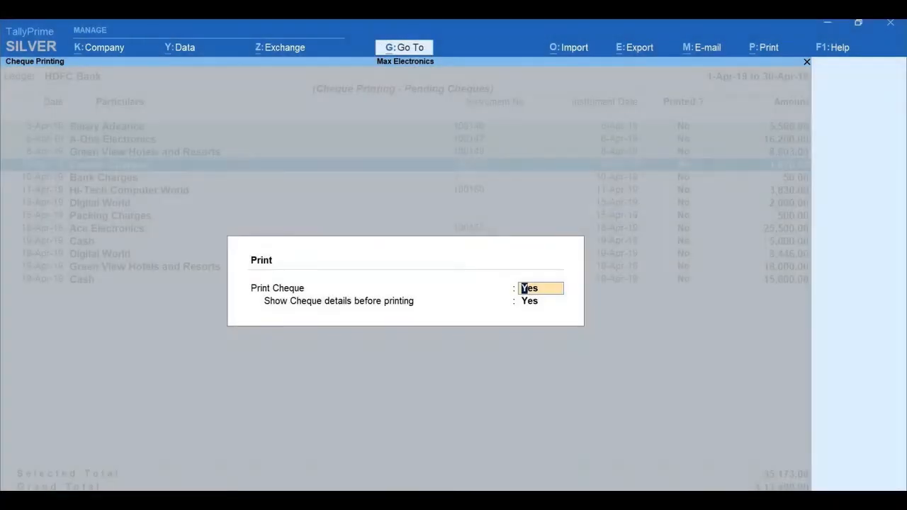
{"action": "key", "text": "Return"}
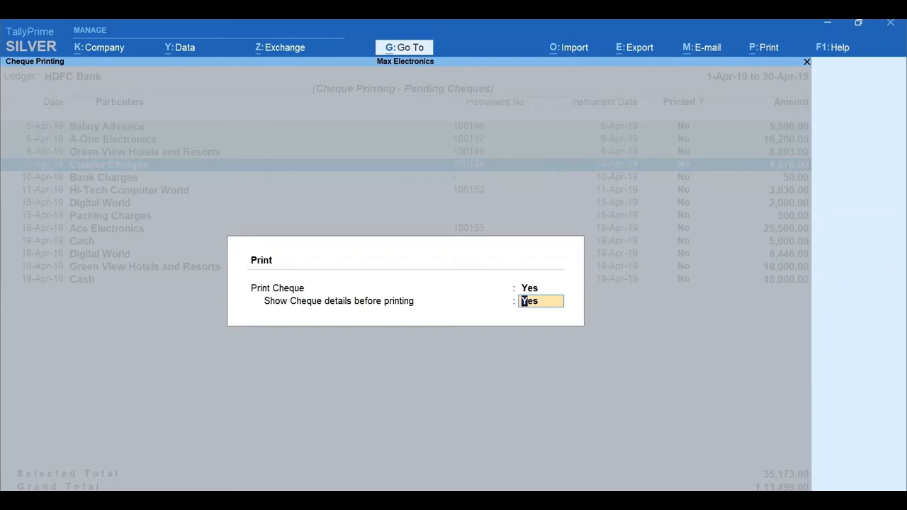
{"action": "key", "text": "Return"}
Preview and print the Salary Advance cheque, and return to the pending cheques list
{"action": "key", "text": "i"}
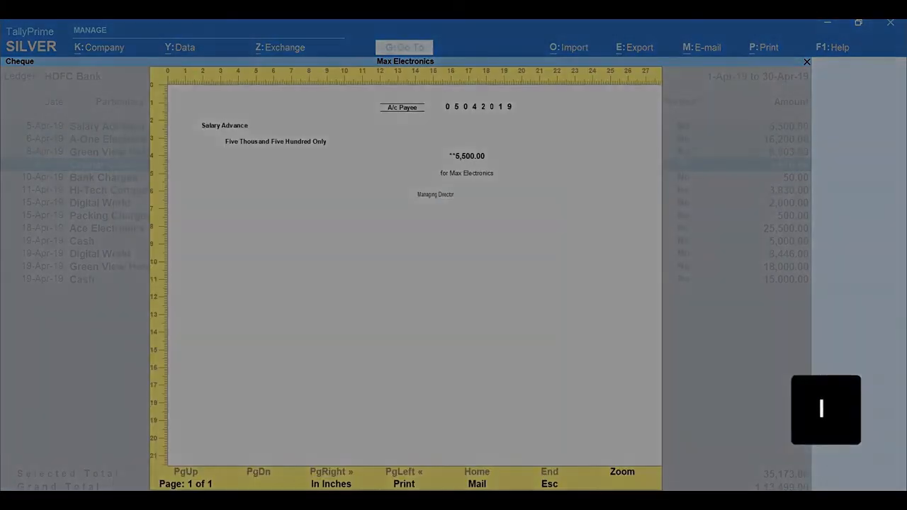
{"action": "key", "text": "Escape"}
{"action": "key", "text": "p"}
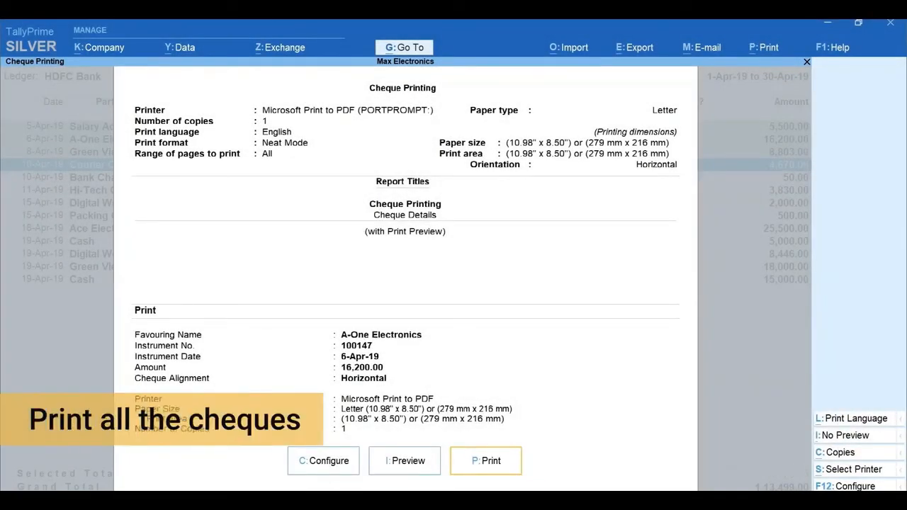
{"action": "key", "text": "Escape"}
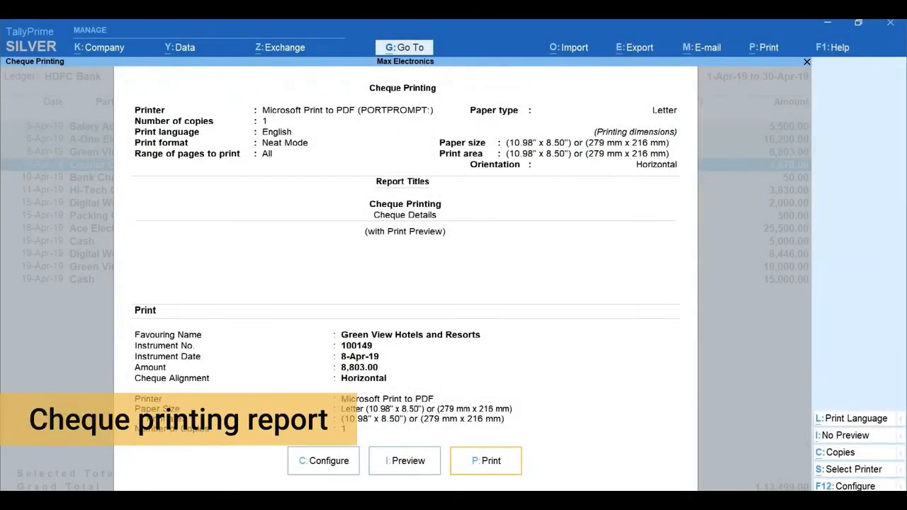
{"action": "key", "text": "Escape"}
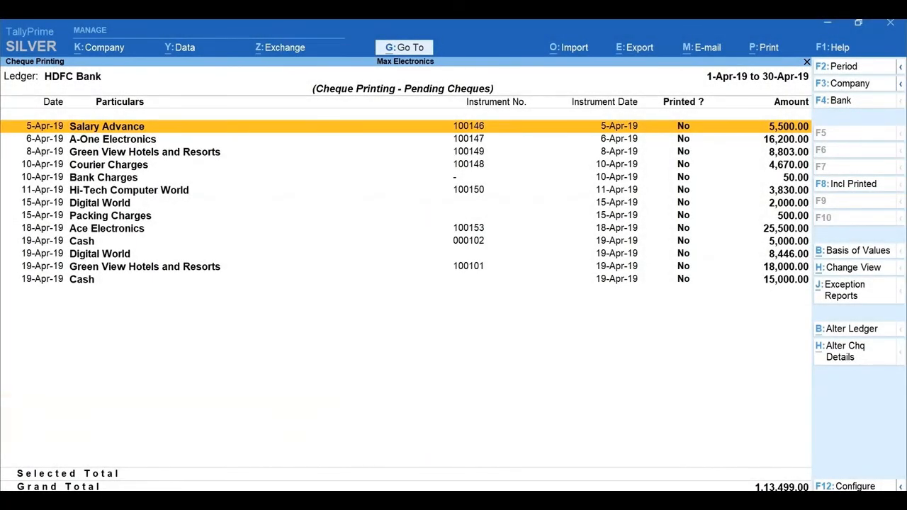
Alter the cheque details by setting the Bank Charges entry's instrument number to 145refd, and save the change
{"action": "key", "text": "alt+h"}
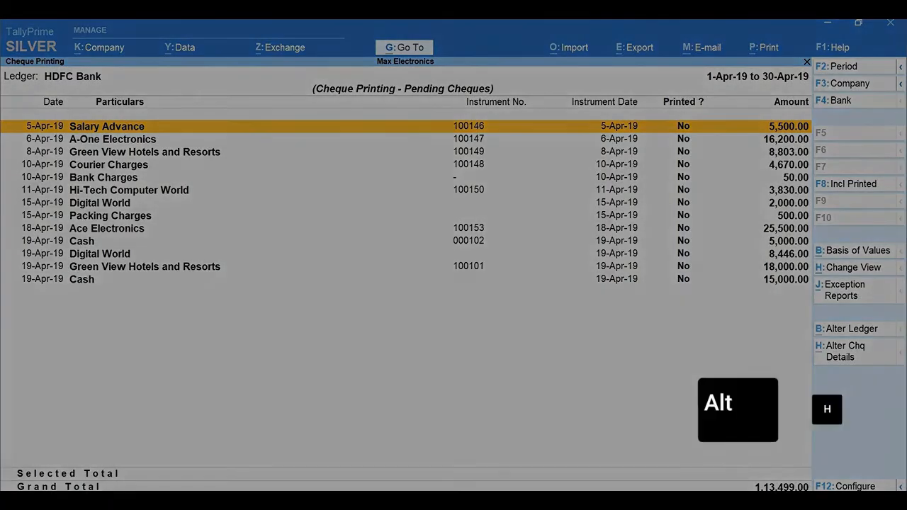
{"action": "key", "text": "Down"}
{"action": "key", "text": "Down"}
{"action": "key", "text": "Down"}
{"action": "key", "text": "Down"}
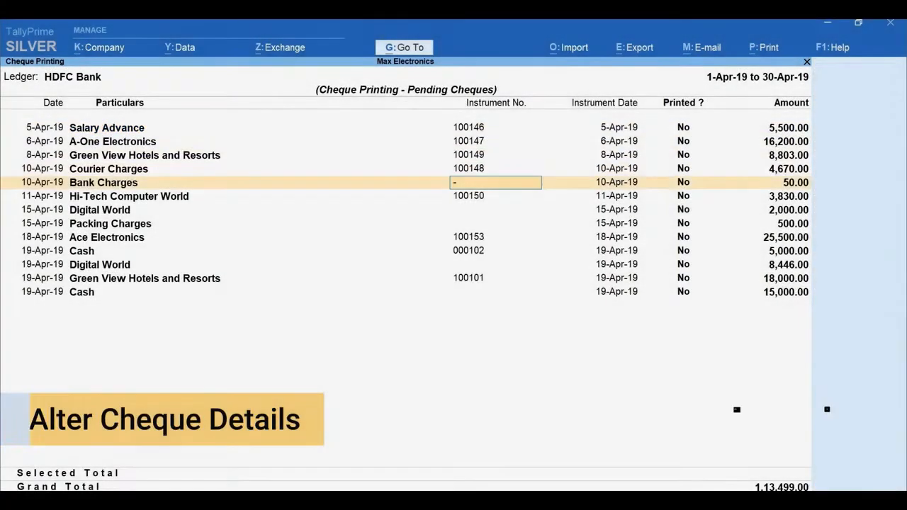
{"action": "type", "text": "145refd"}
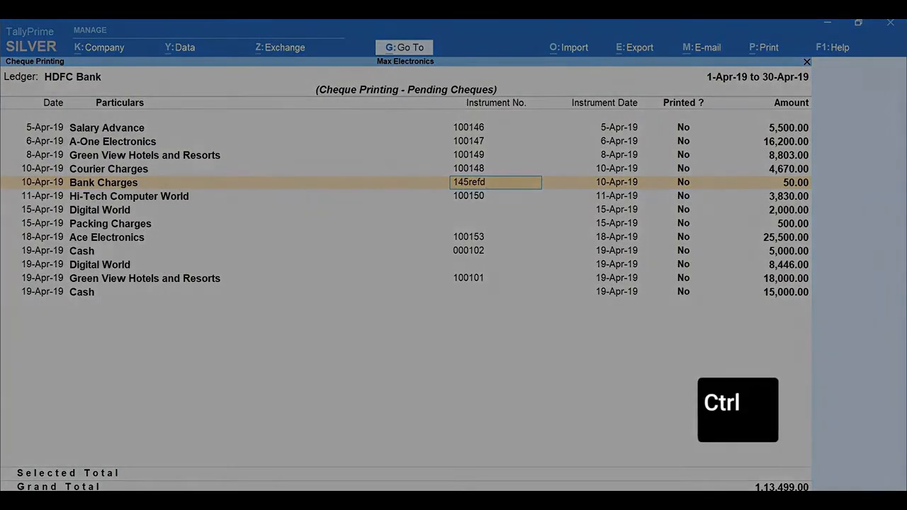
{"action": "key", "text": "ctrl+a"}
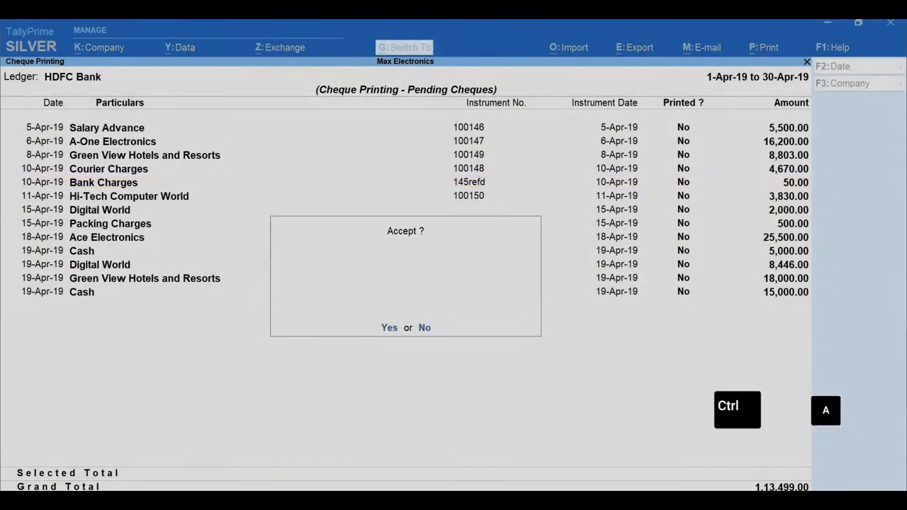